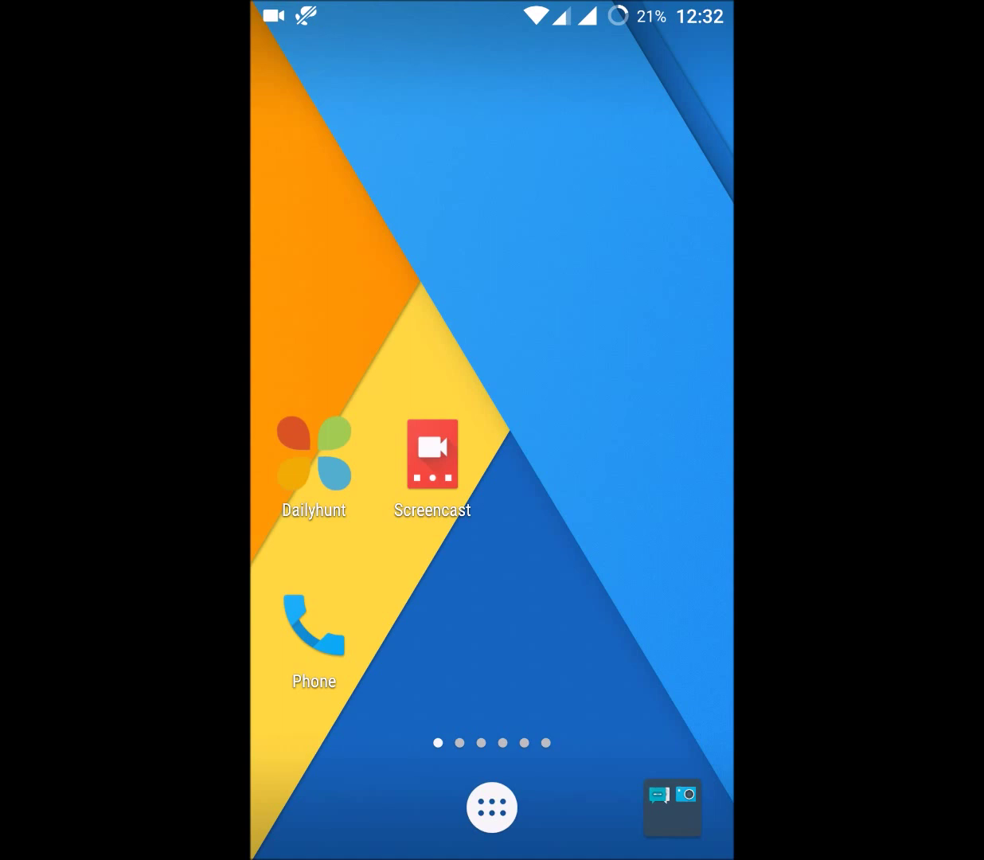
- Open the launcher's app drawer to list all installed apps
left_click(492, 807)
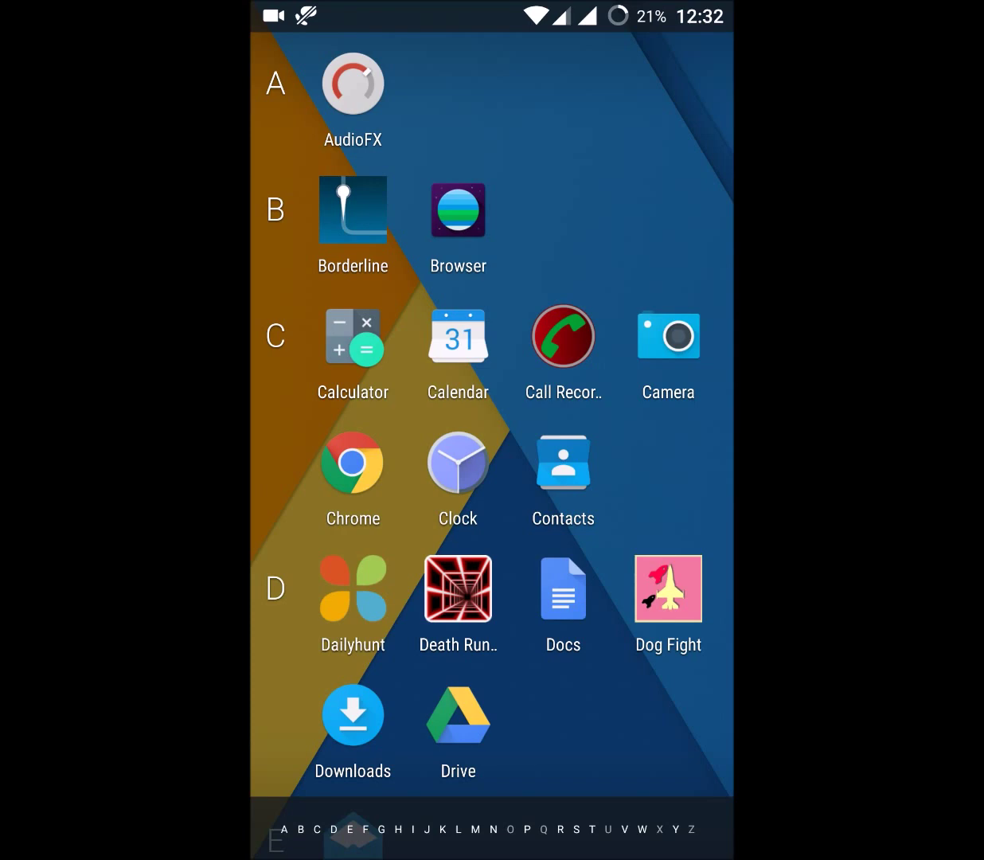
- Launch Chrome and return to the Instagram login tab through the tab switcher
left_click(353, 463)
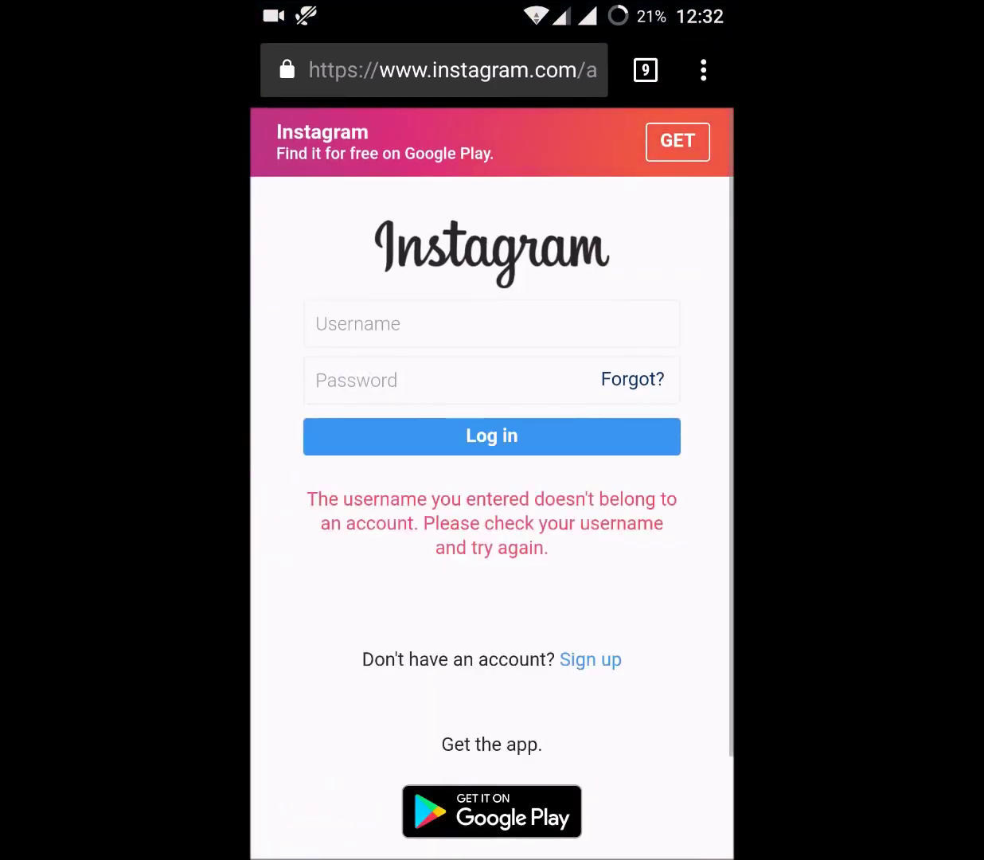
left_click_drag(699, 100, 709, 125)
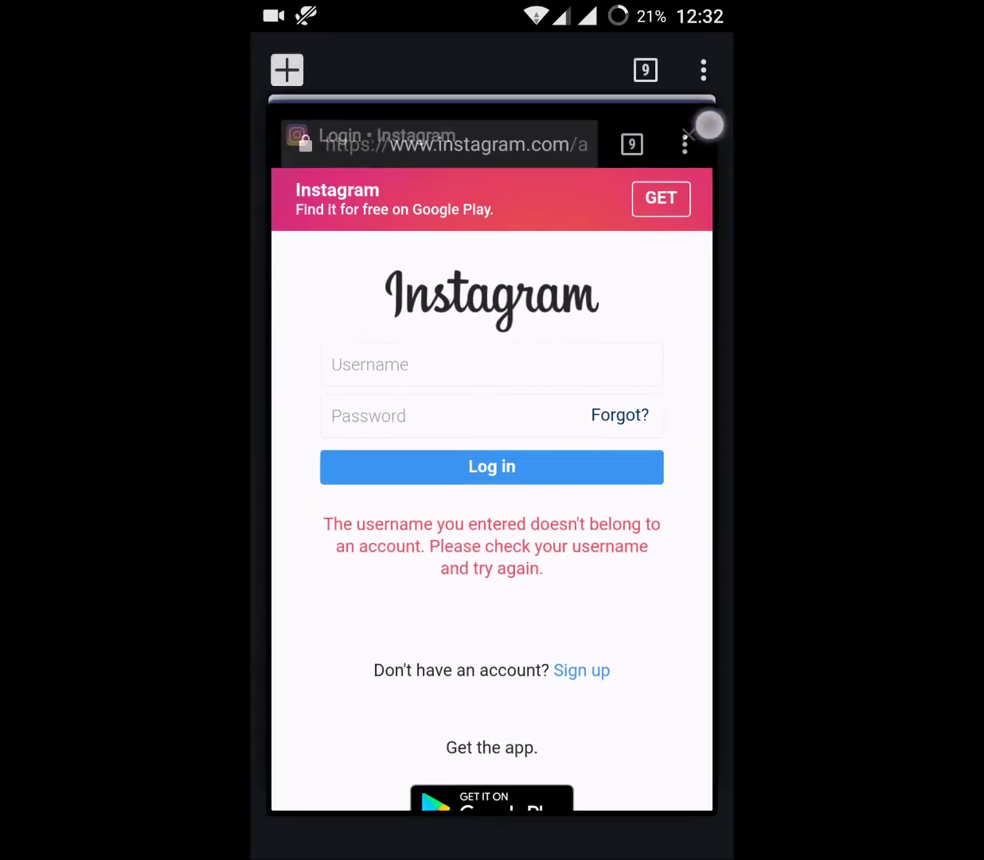
left_click(558, 355)
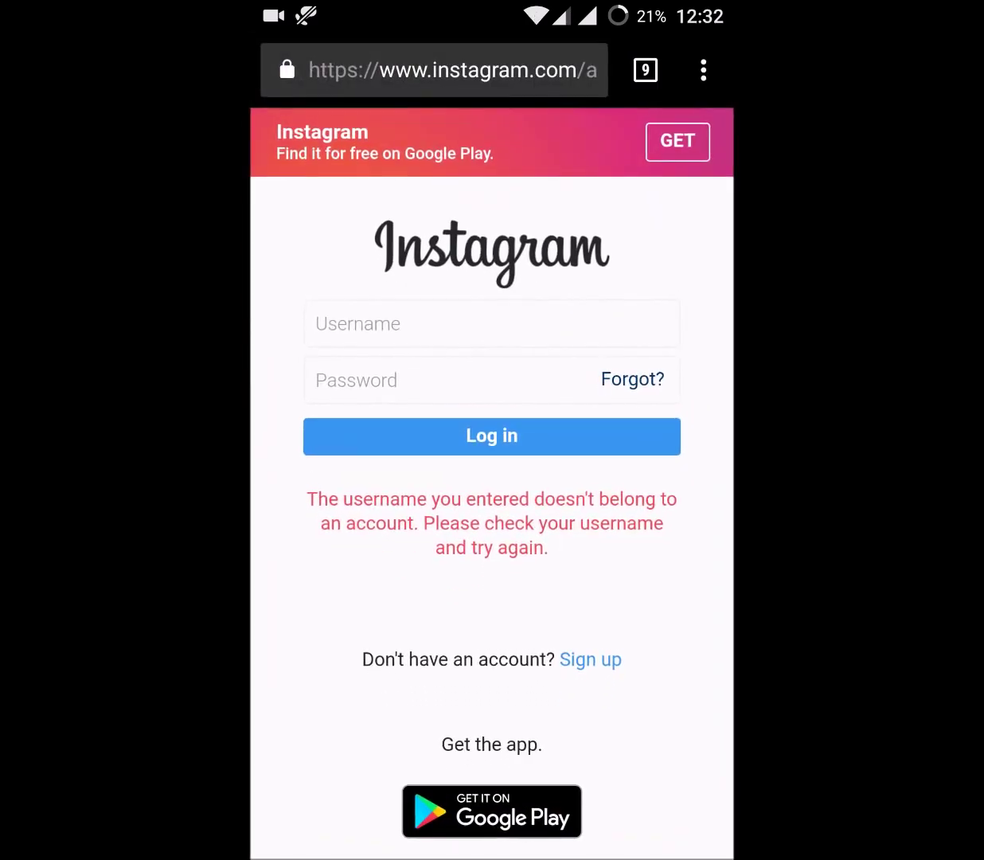
- Open Chrome's Settings from the three-dot menu
left_click(703, 70)
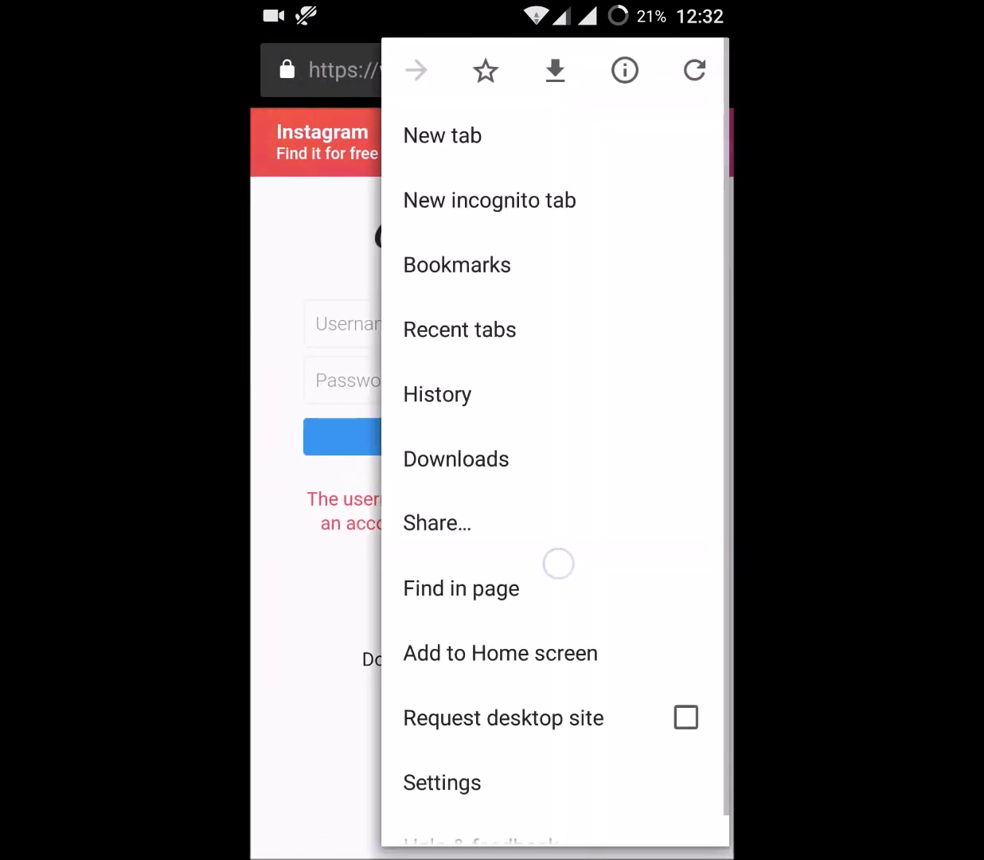
left_click_drag(540, 545, 574, 373)
left_click(442, 749)
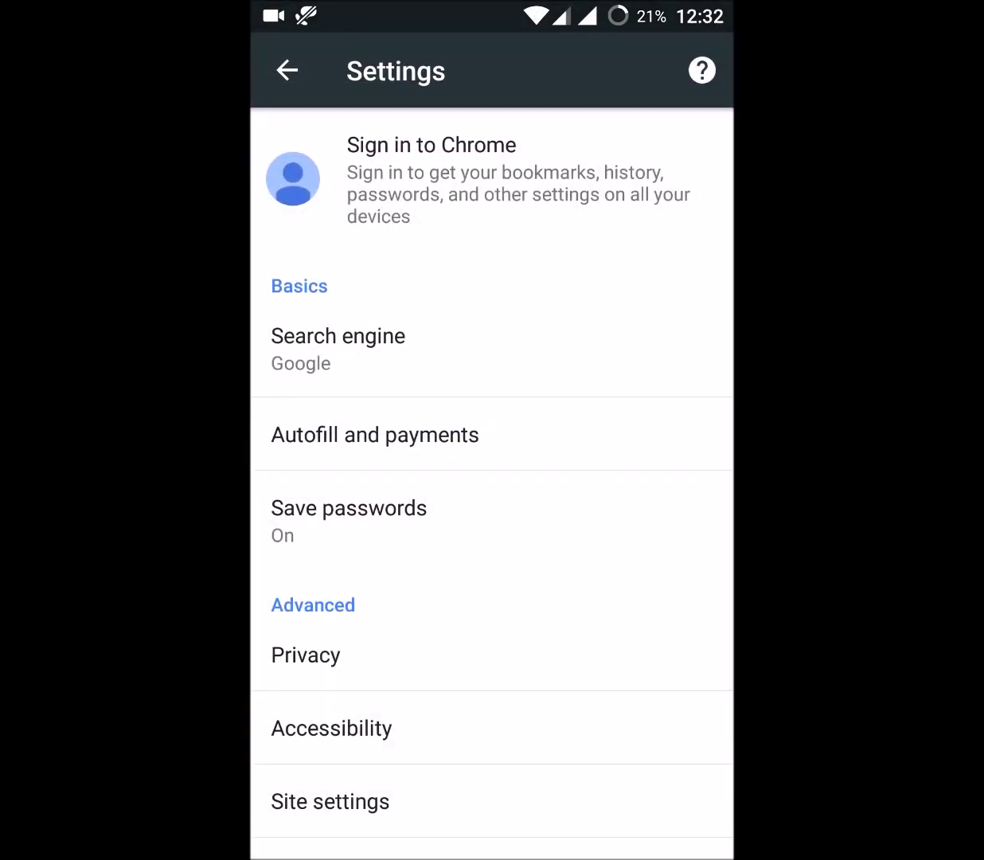
left_click_drag(517, 796, 540, 605)
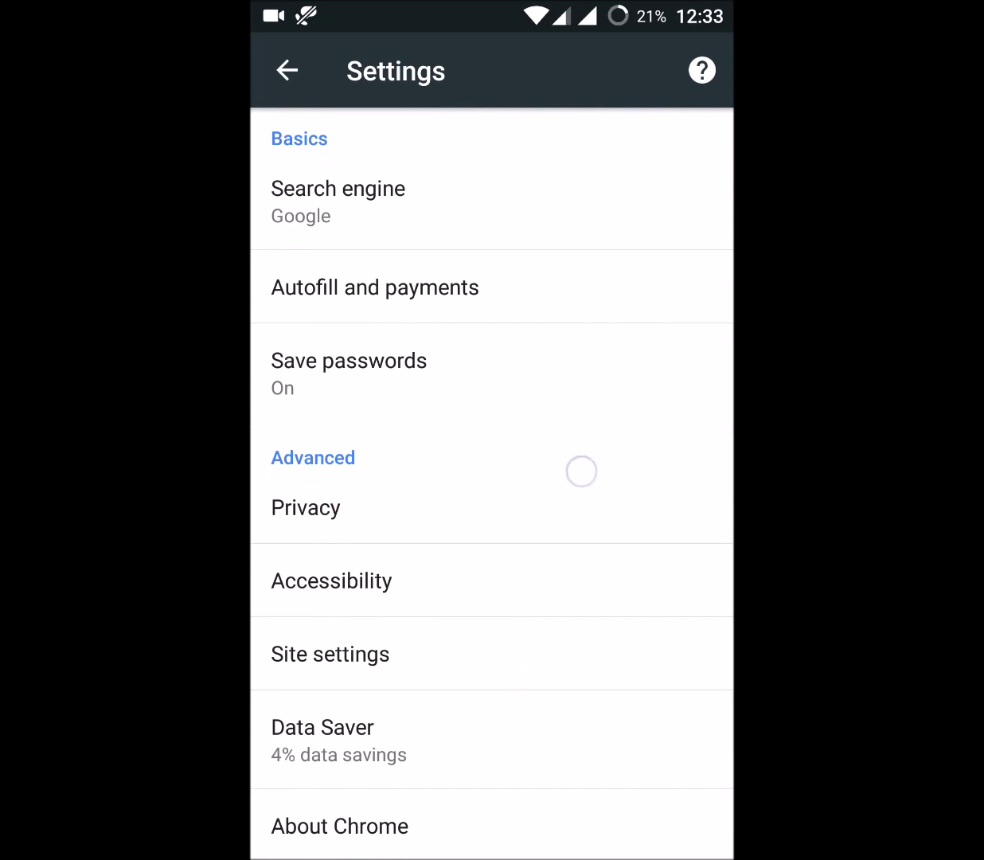
- Go to Privacy settings and open the Clear browsing data screen
left_click(556, 517)
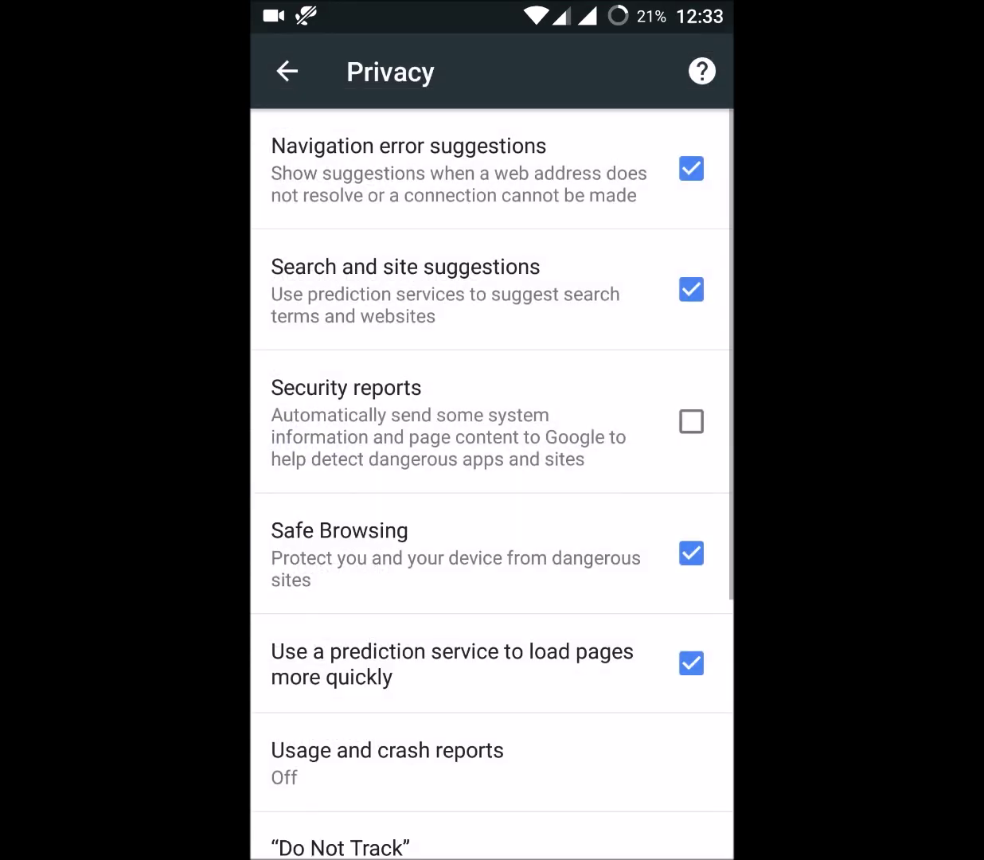
left_click_drag(589, 733, 589, 387)
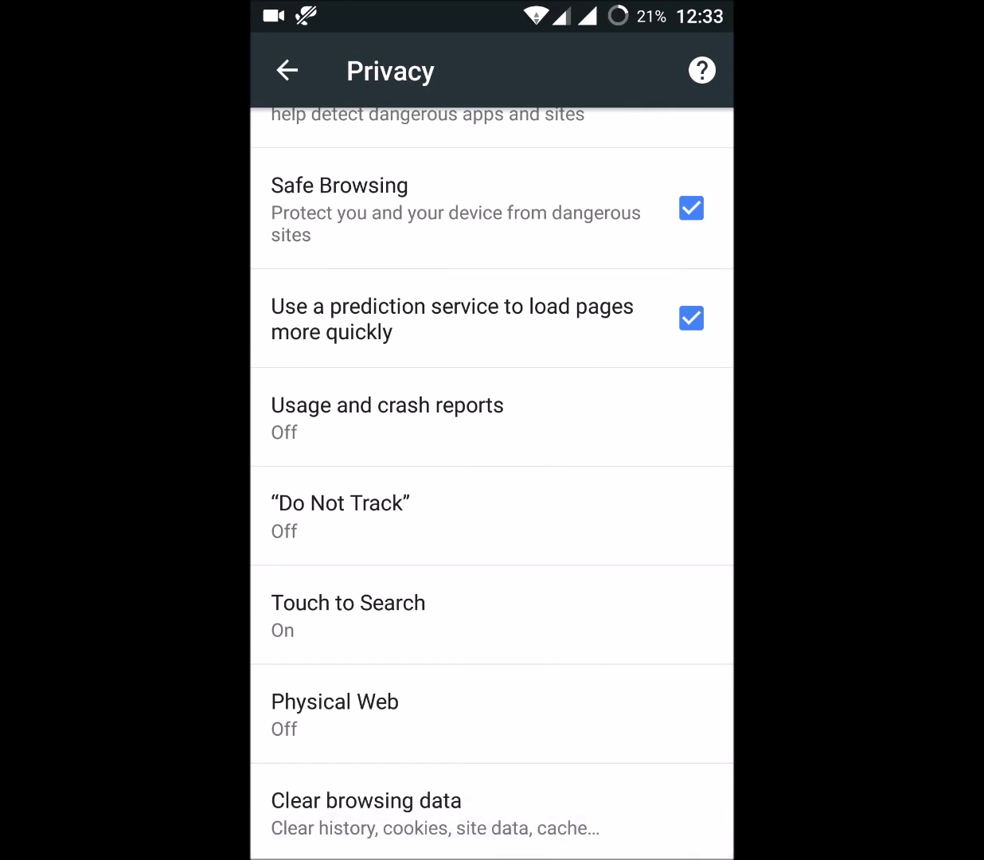
left_click(570, 796)
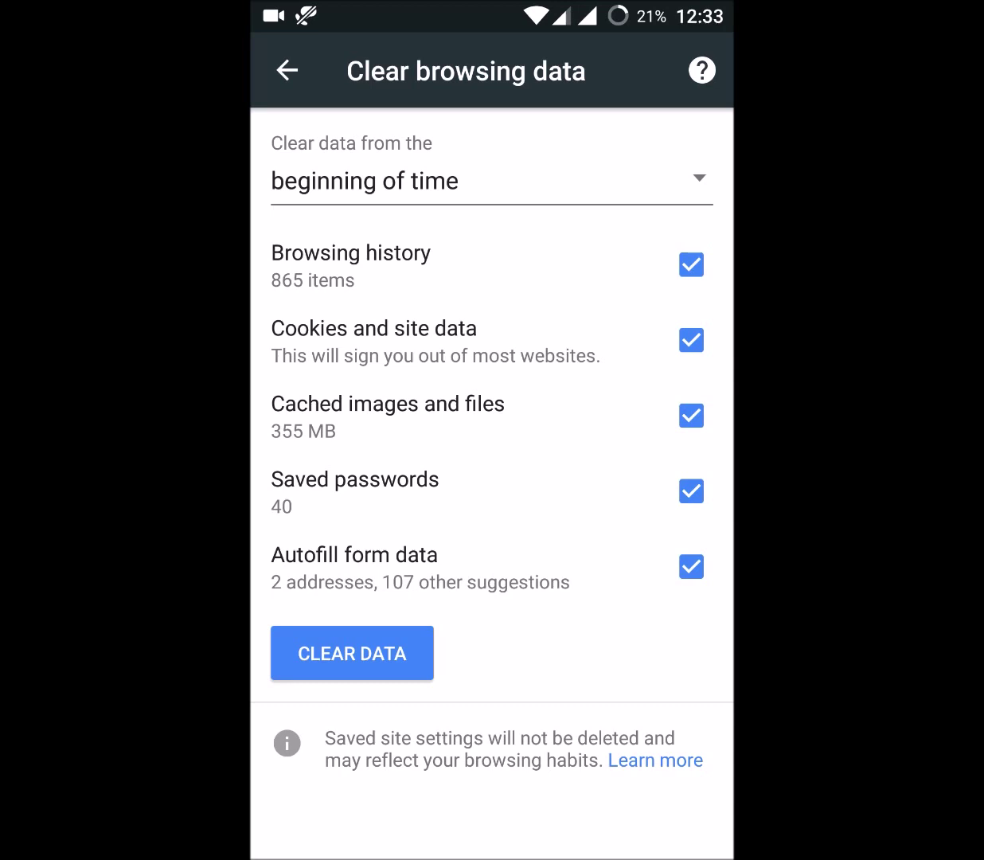
- Cycle the time range through past hour, day and week, ending on beginning of time
left_click(686, 168)
left_click(544, 183)
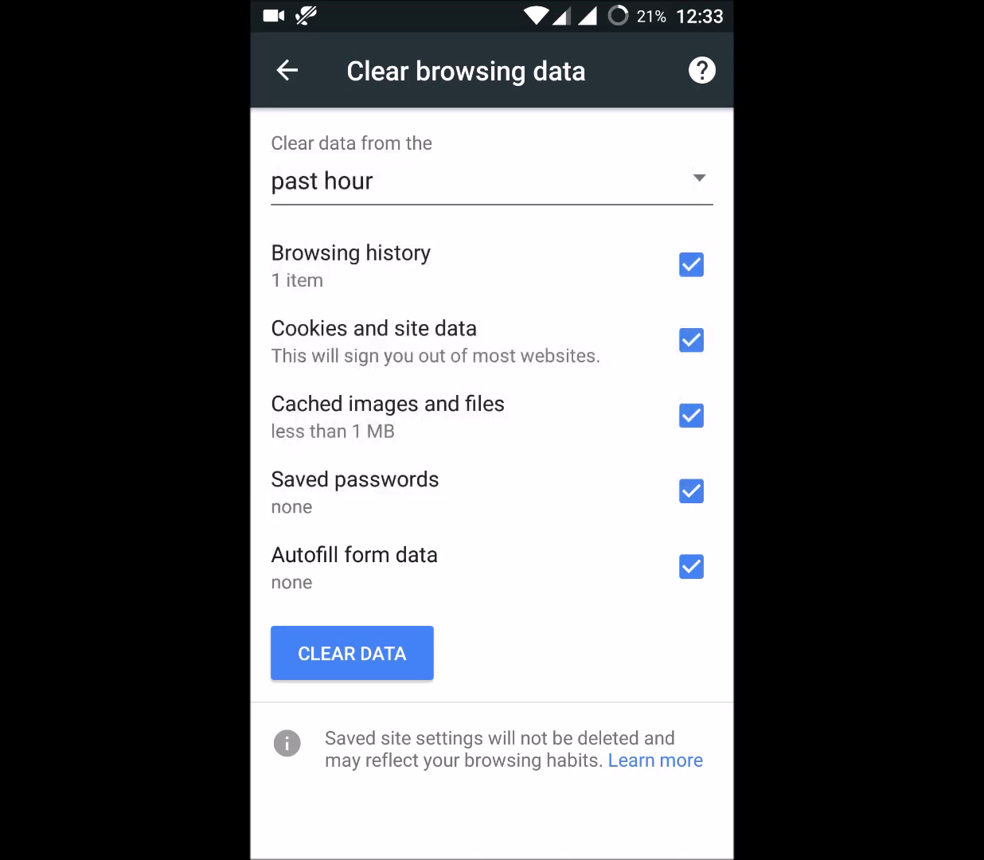
left_click(658, 173)
left_click(523, 239)
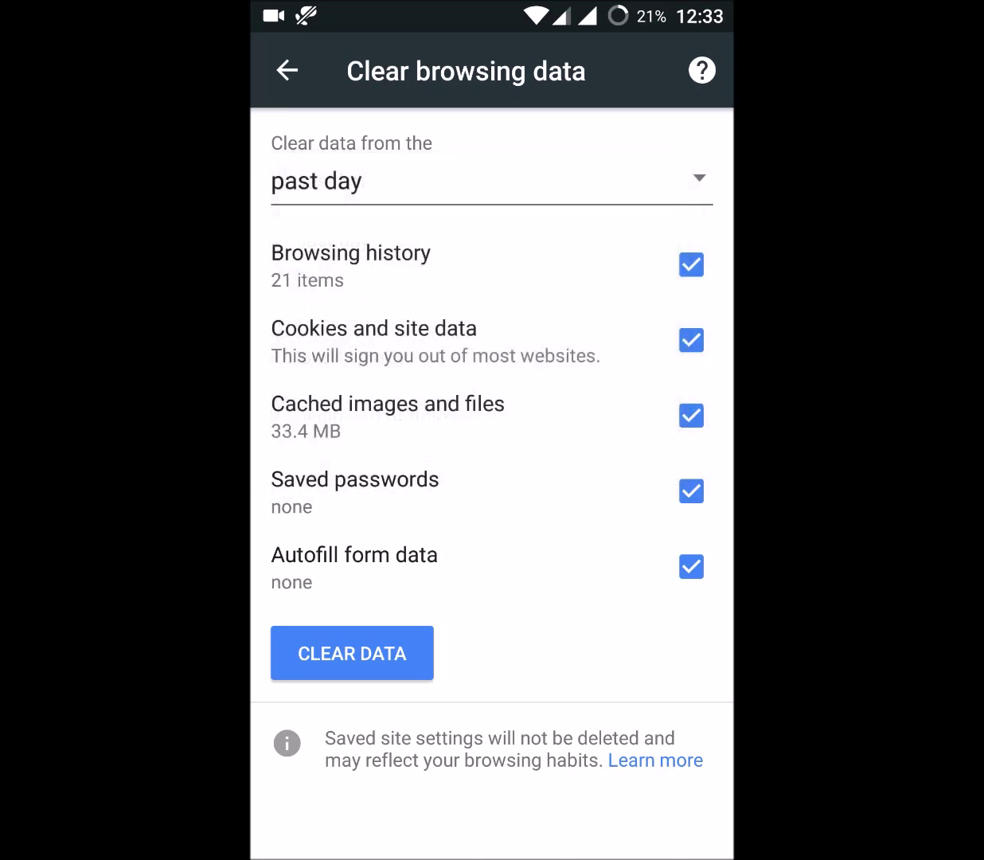
left_click(640, 190)
left_click(523, 304)
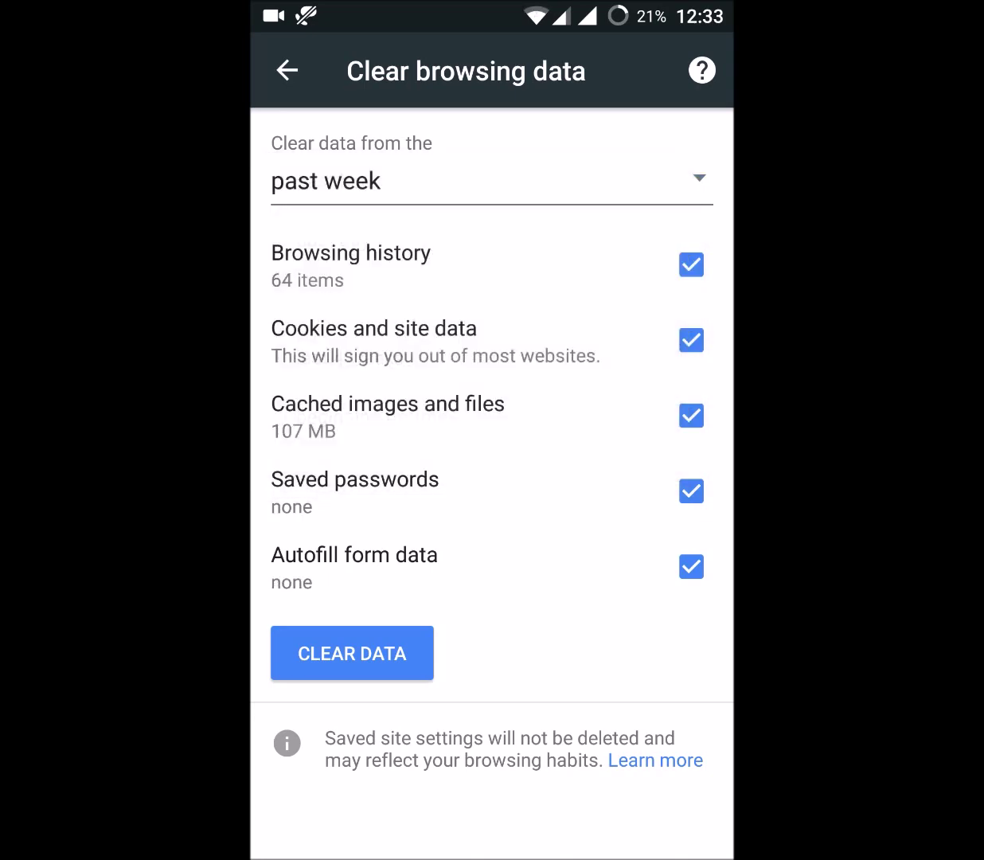
left_click(667, 178)
left_click(544, 444)
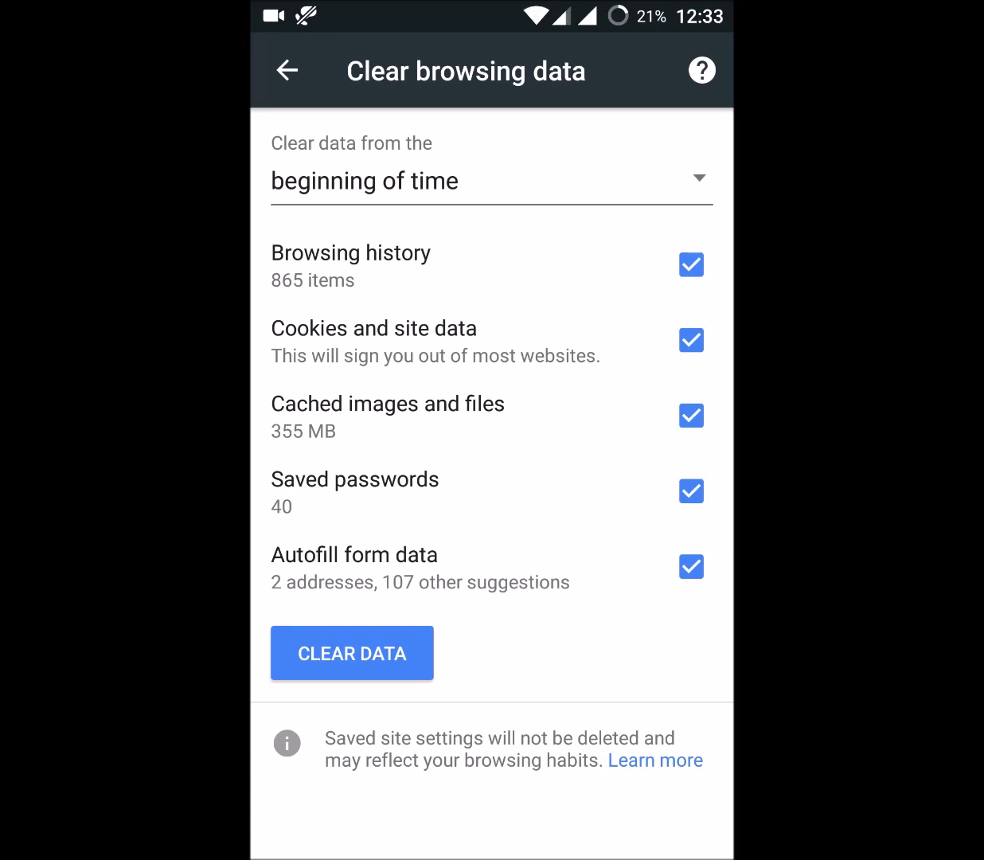
- Toggle Saved passwords and Autofill off and back on, then clear the browsing data
left_click(691, 491)
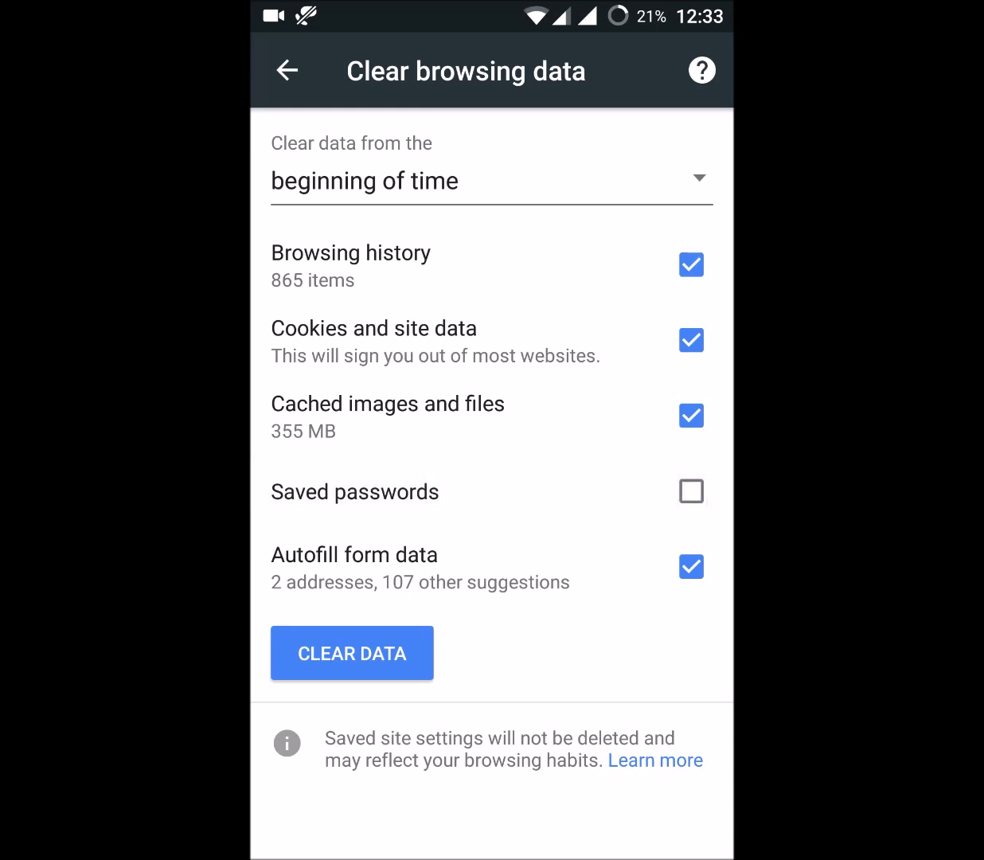
left_click(691, 491)
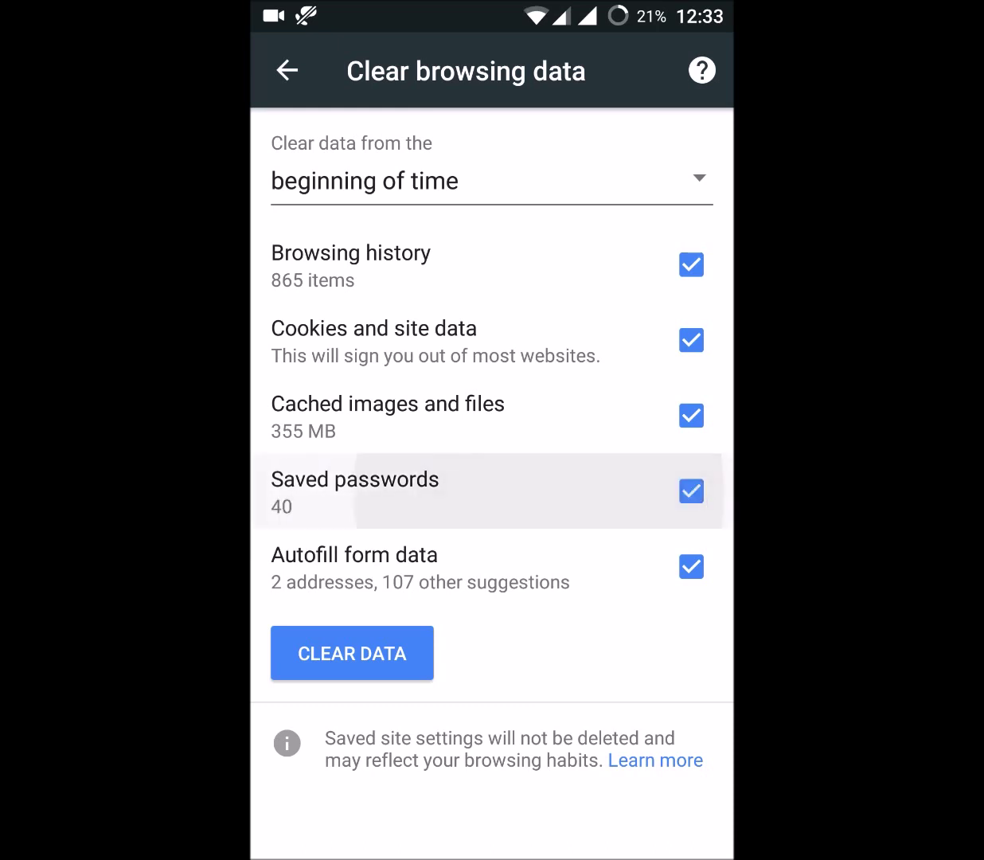
left_click(691, 566)
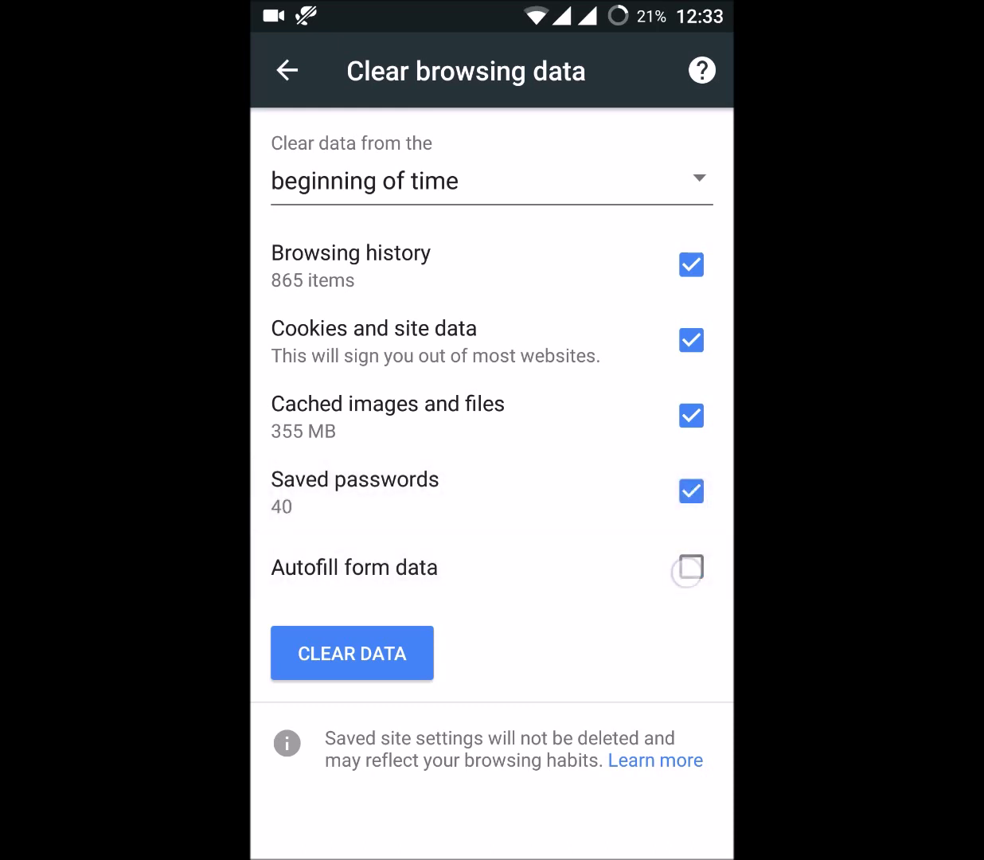
left_click(691, 566)
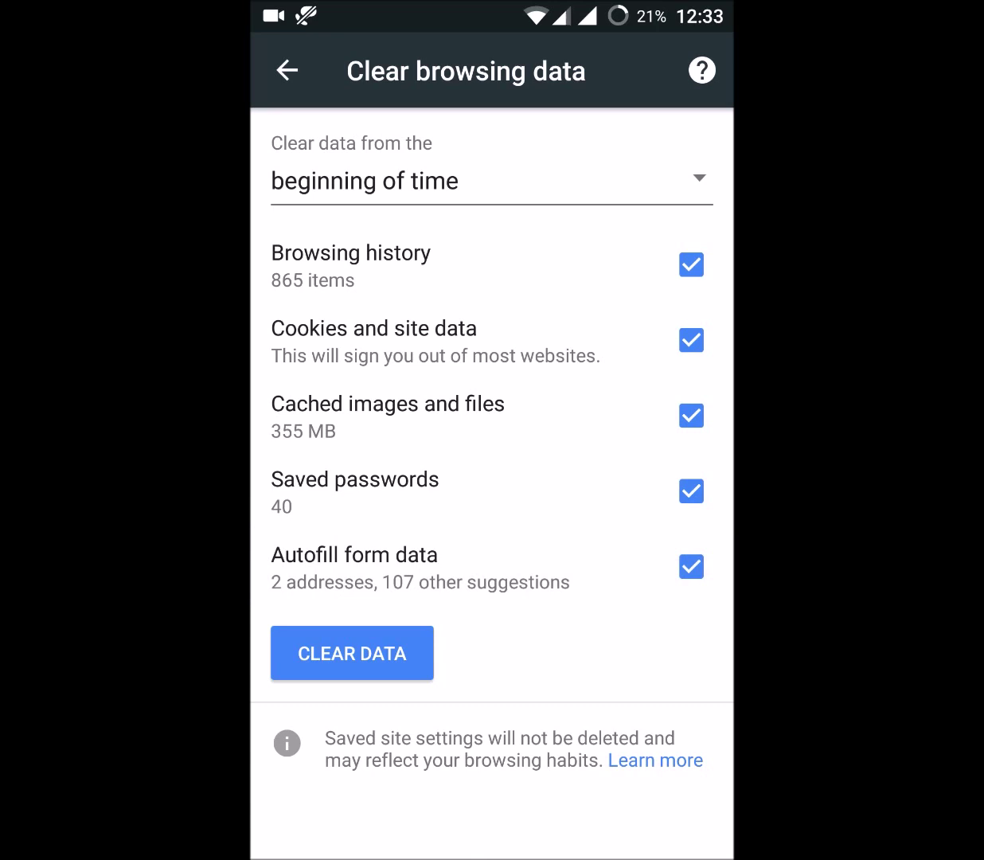
left_click(375, 649)
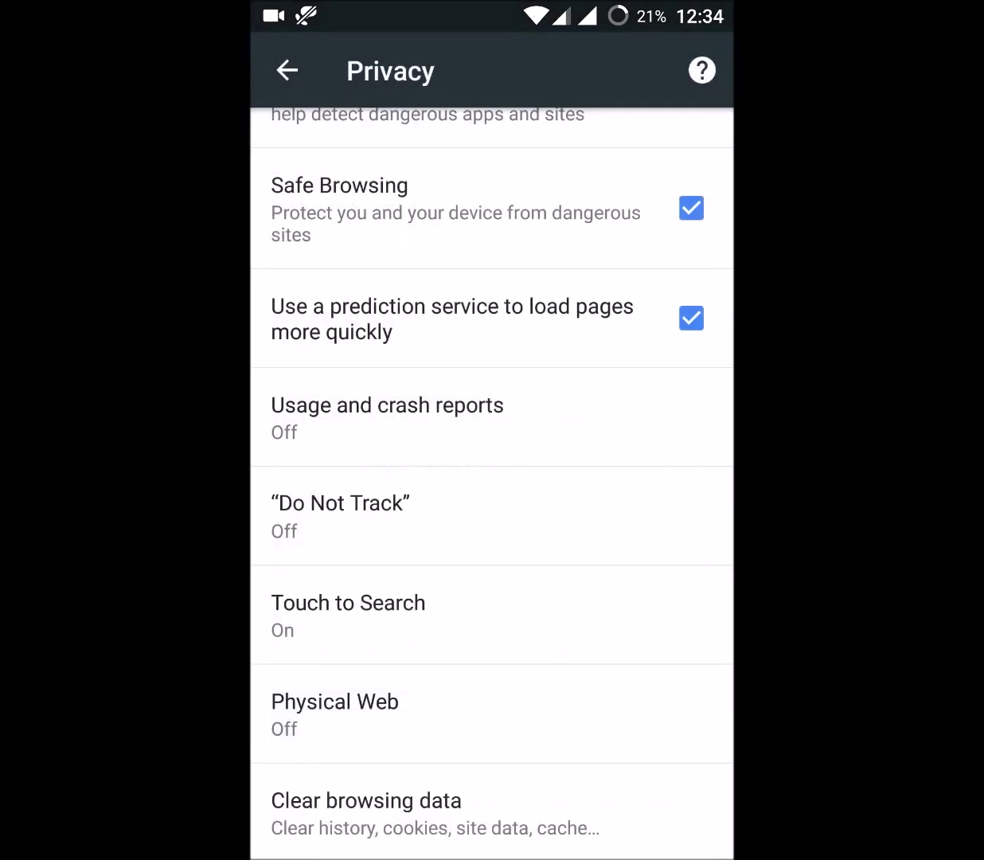
mouse_move(490, 374)
left_mouse_down()
mouse_move(542, 597)
mouse_move(490, 358)
left_mouse_up()
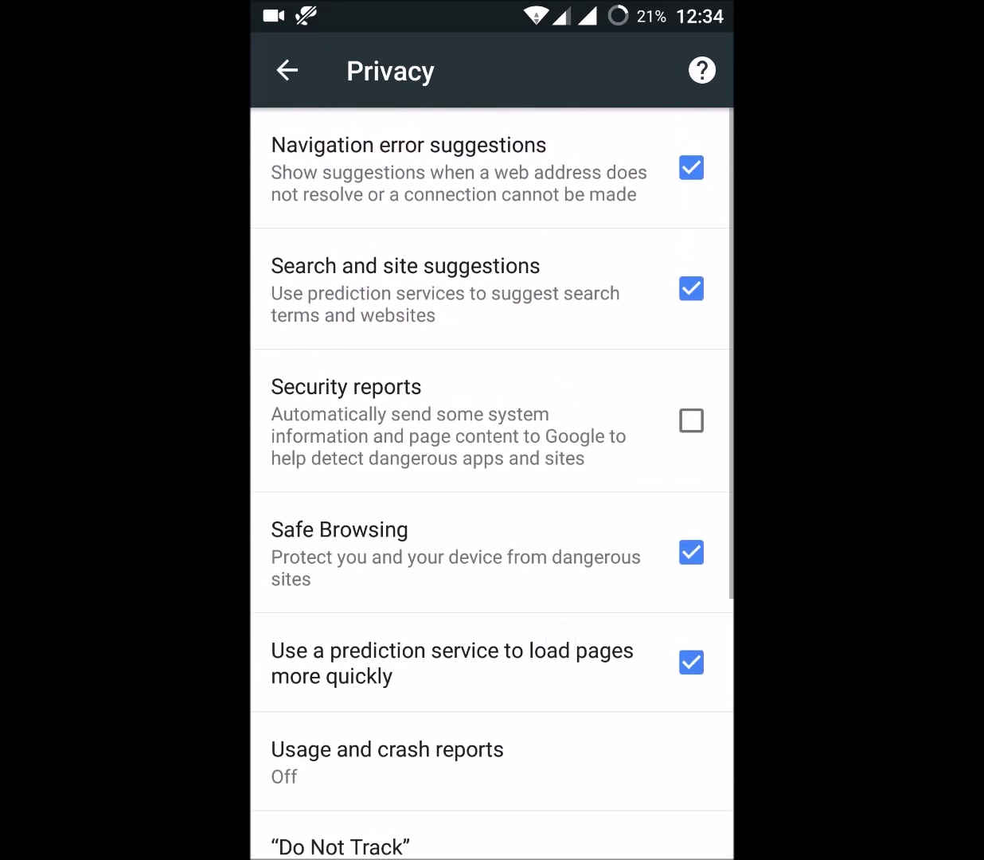
- Reopen Clear browsing data, toggle Browsing history off and on, then return to the app drawer
left_click(494, 811)
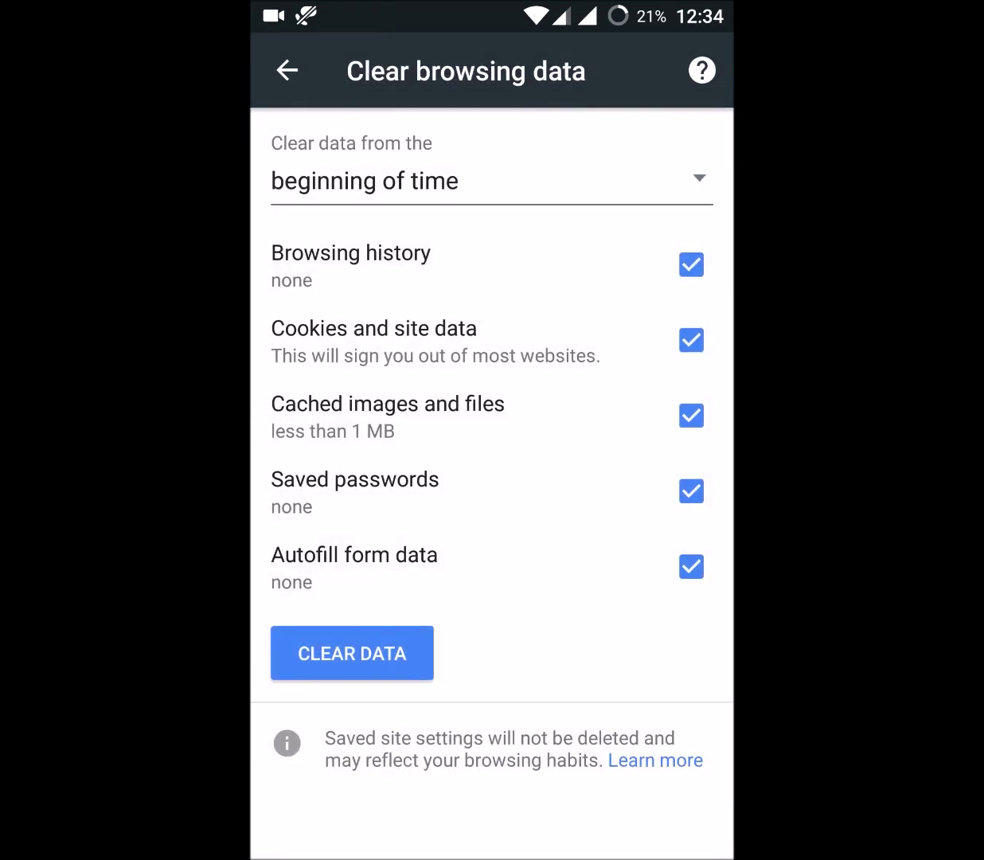
left_click(446, 275)
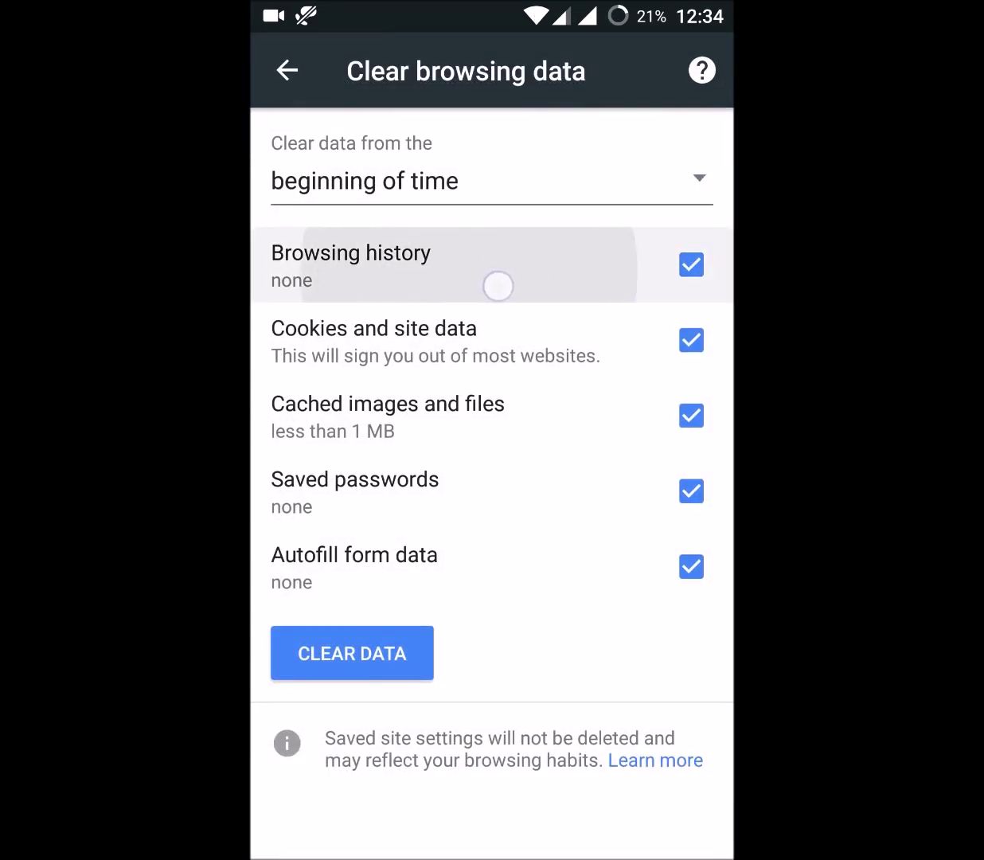
left_click(668, 265)
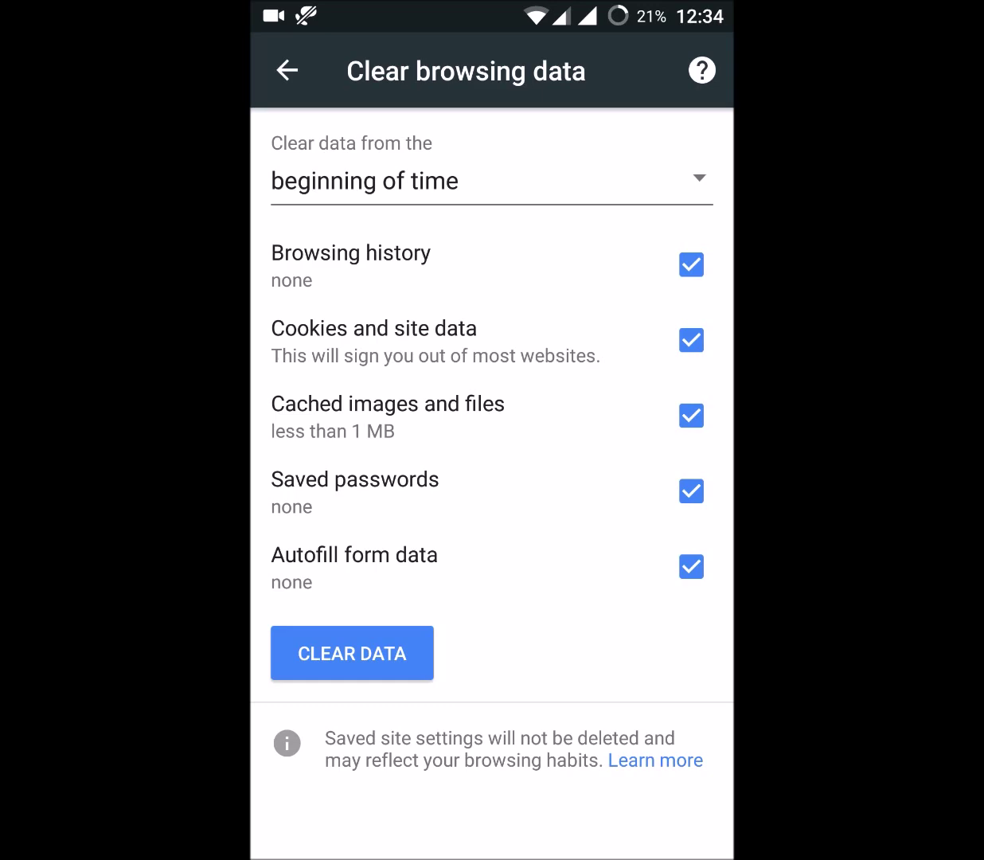
key("Home")
left_click(489, 804)
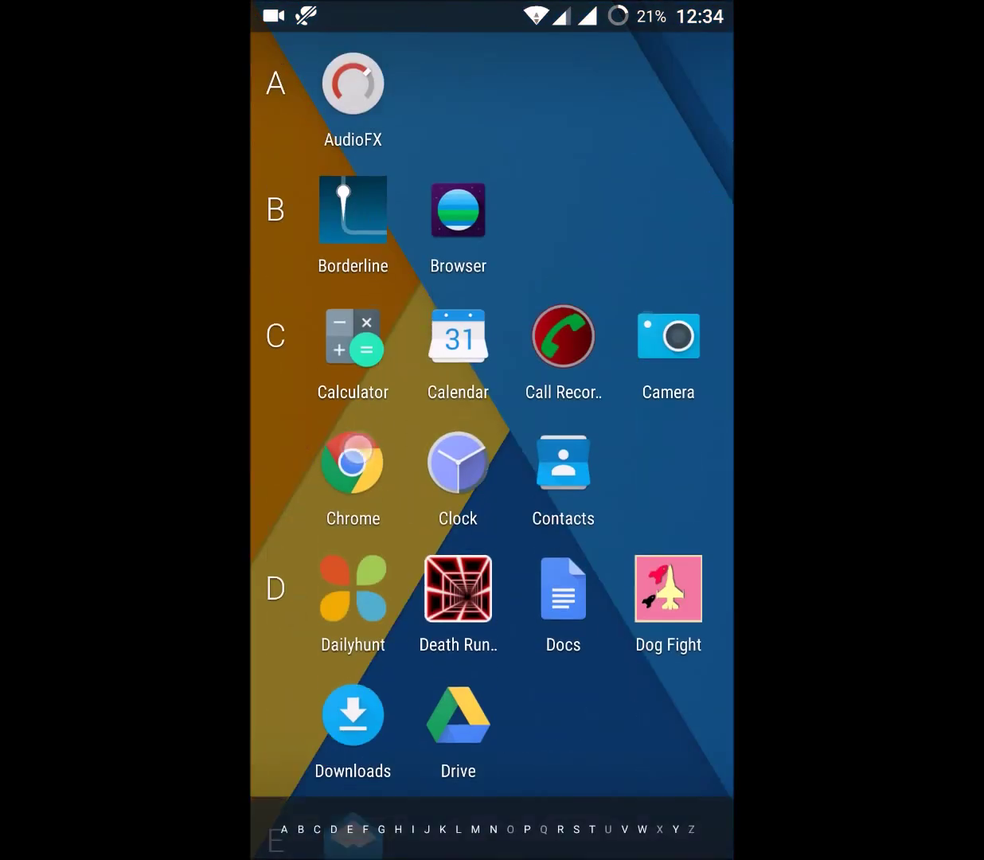
- Relaunch Chrome from the app drawer and activate its address bar
left_click(353, 463)
left_click(446, 70)
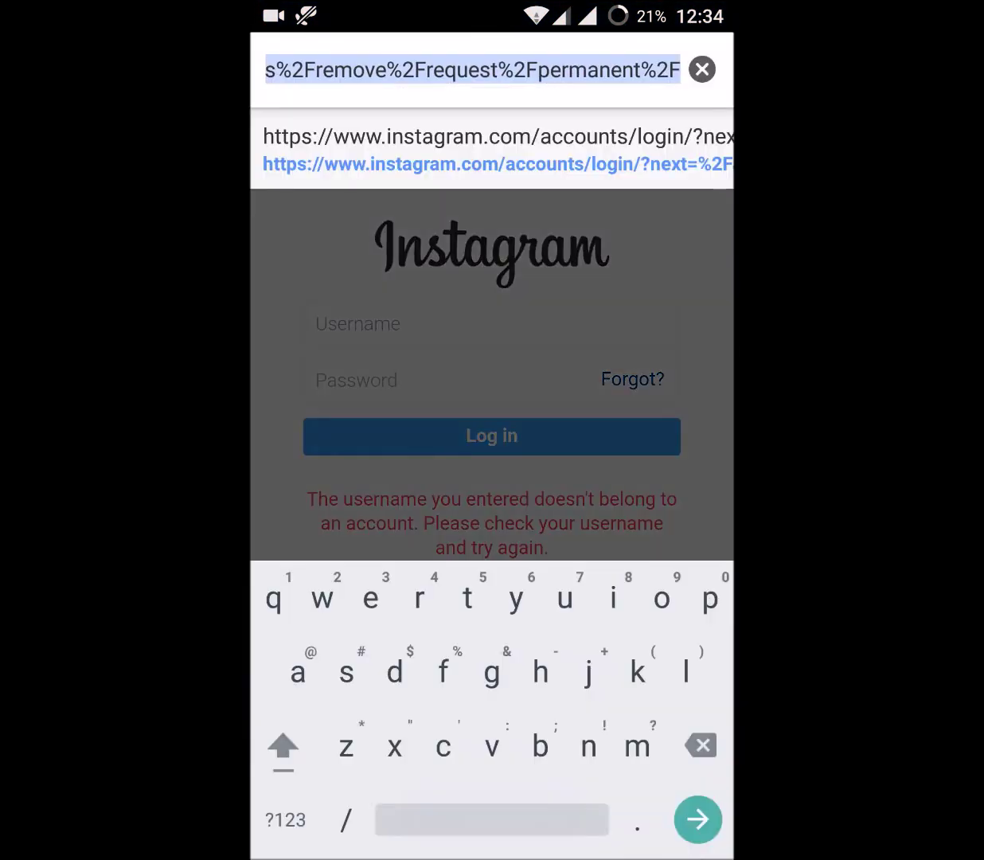
type("g")
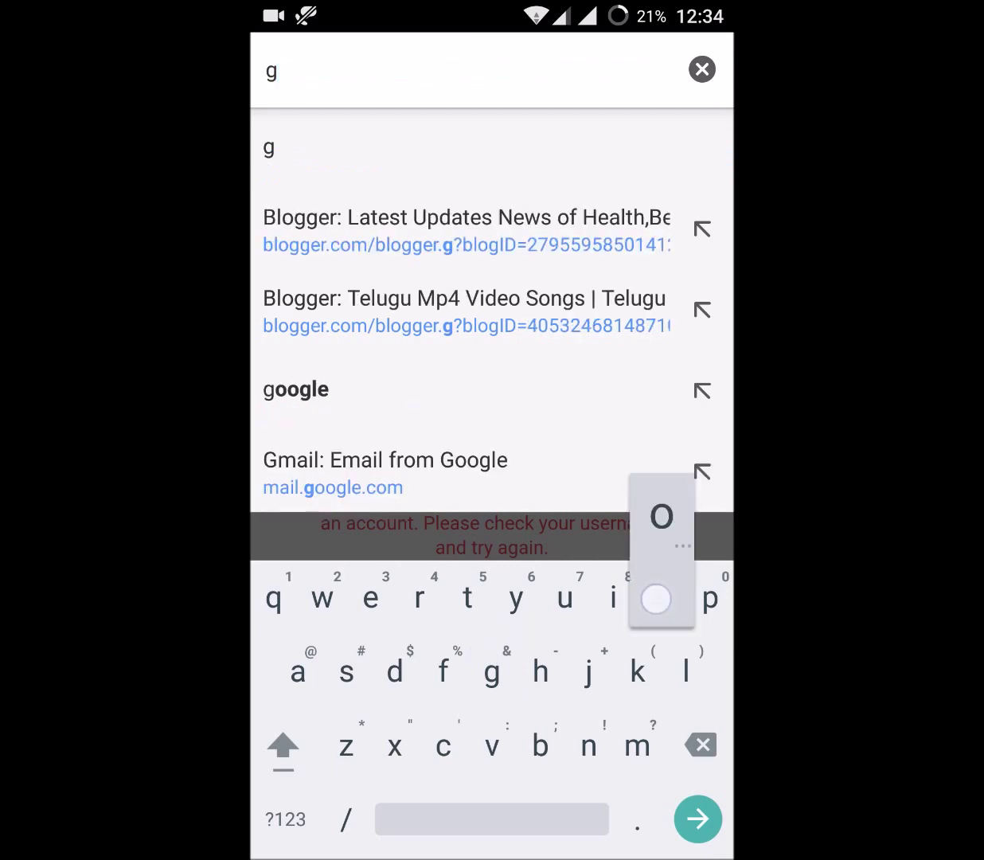
type("oo")
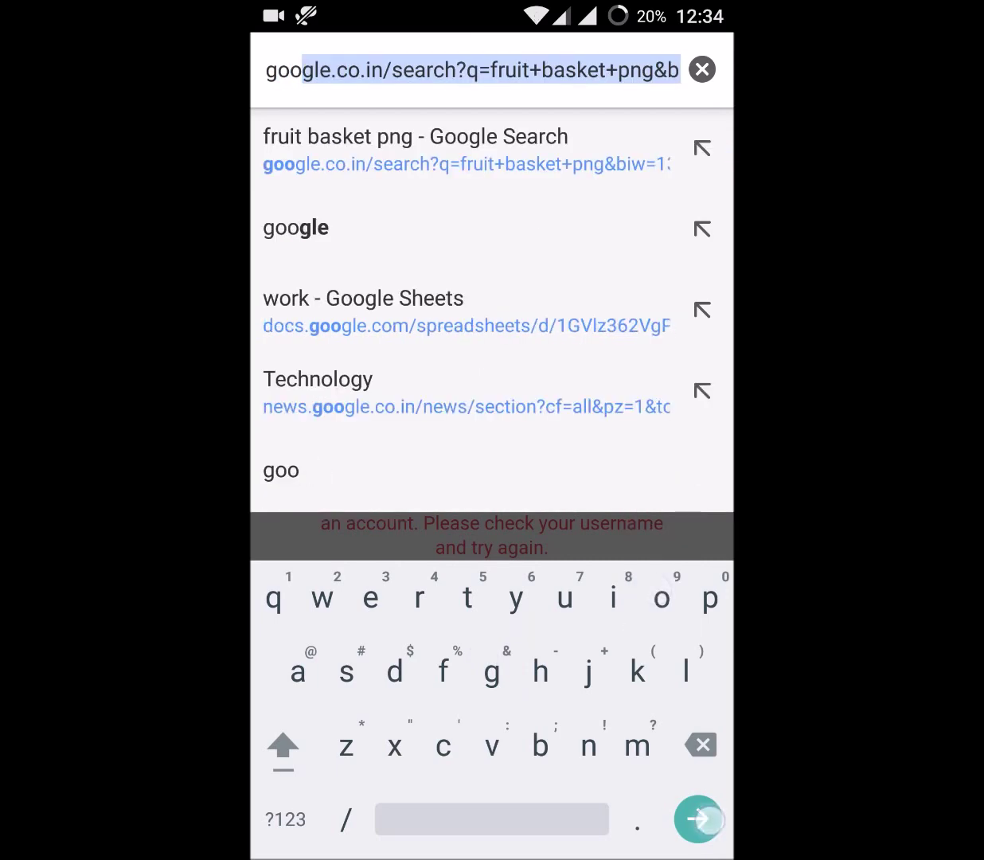